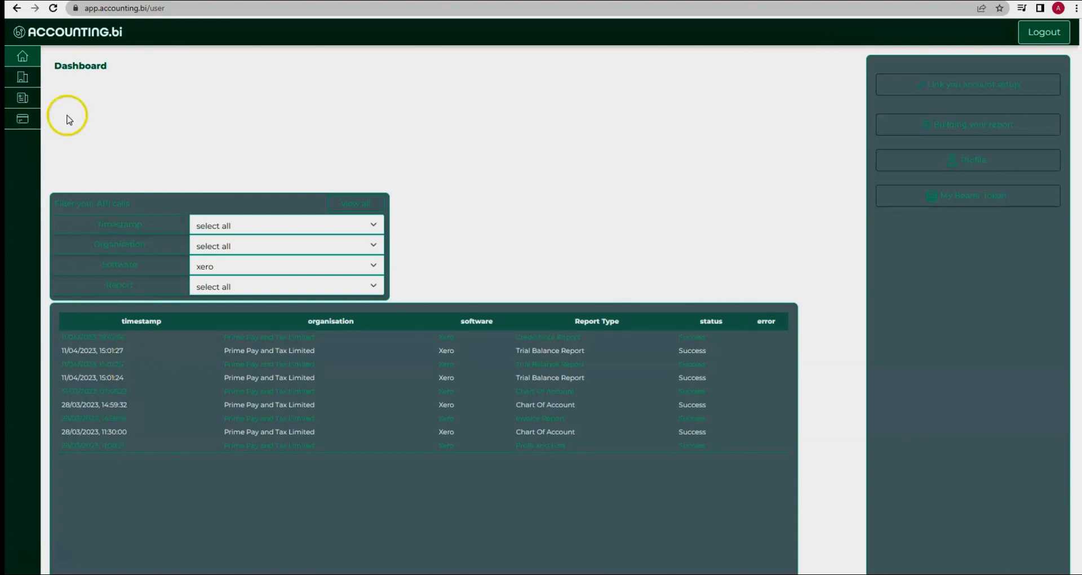
Step: Open the My Bearer Token page and examine the API URLs for profit and loss, chart of accounts and trial balance reports
{"action": "mouse_move", "coordinate": [24, 73]}
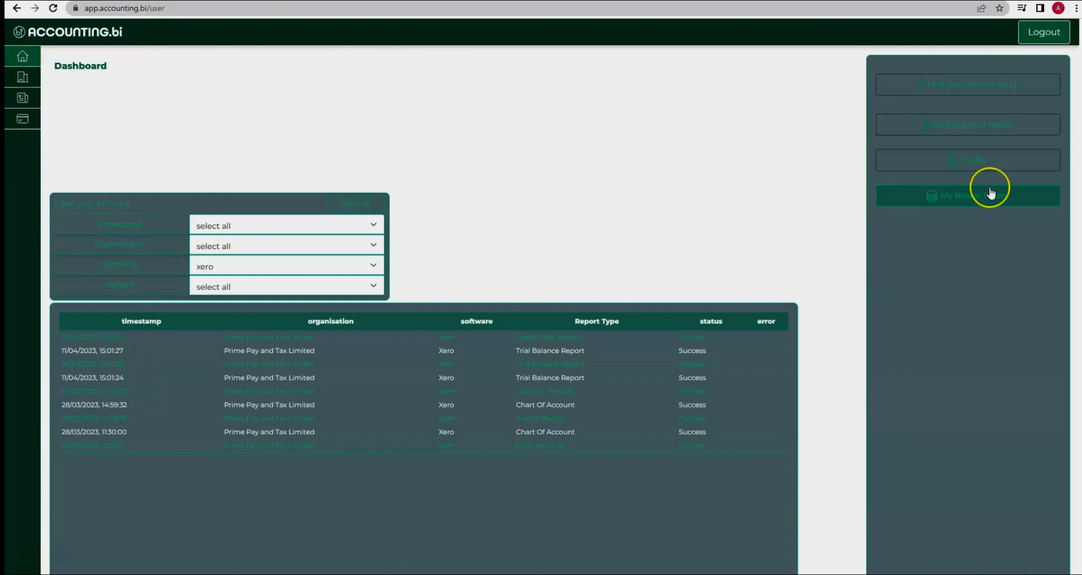
{"action": "left_click", "coordinate": [978, 200]}
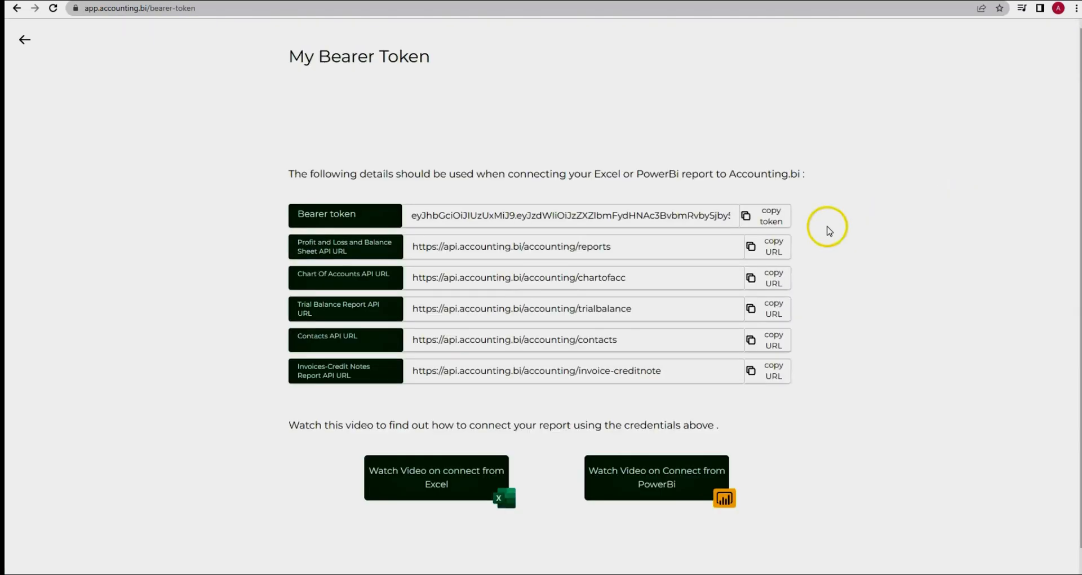
{"action": "triple_click", "coordinate": [646, 249]}
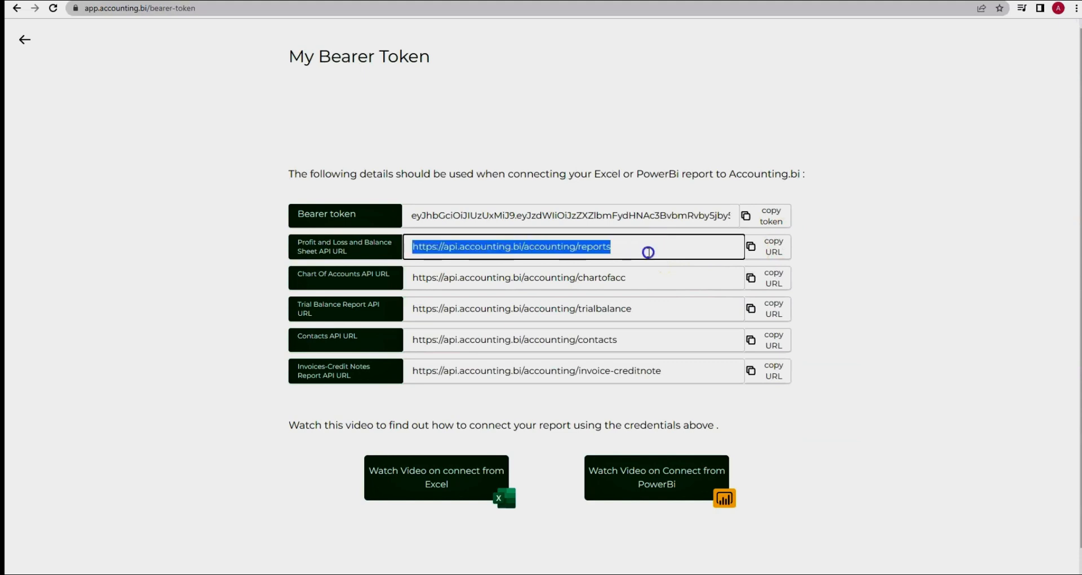
{"action": "triple_click", "coordinate": [649, 276]}
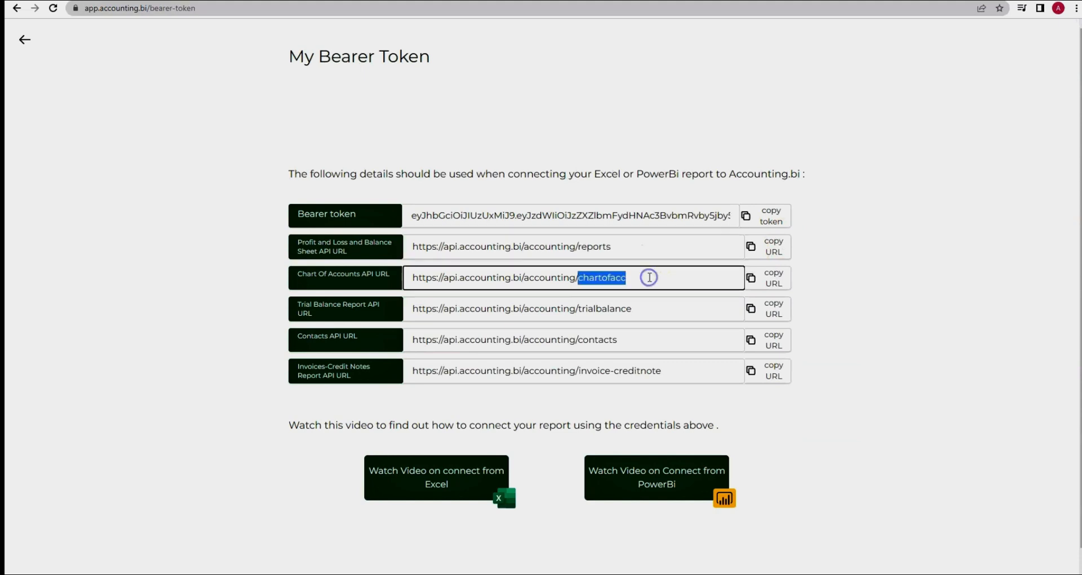
{"action": "left_click", "coordinate": [647, 309]}
{"action": "triple_click", "coordinate": [648, 309]}
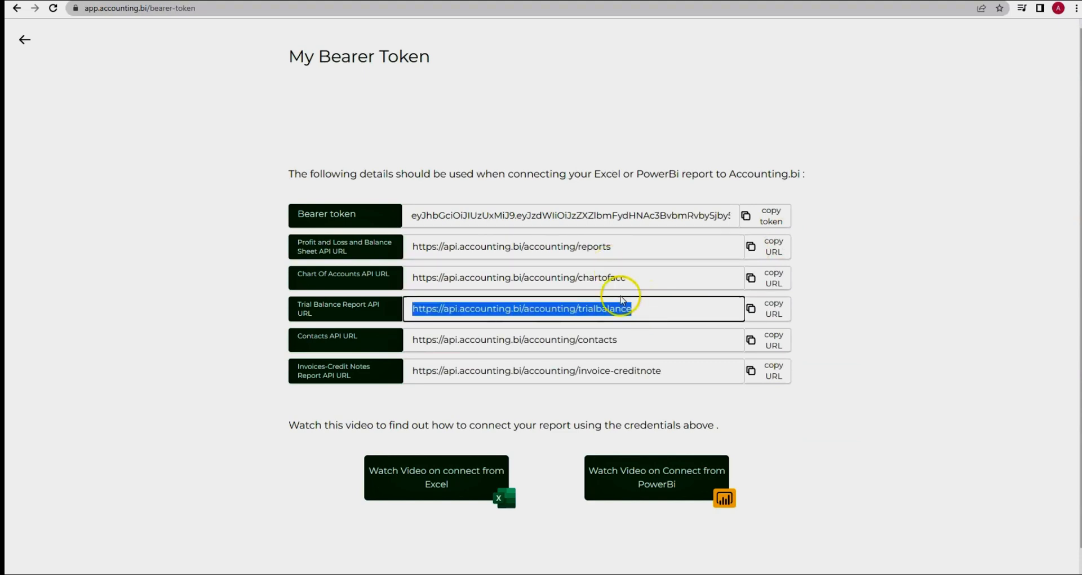
{"action": "triple_click", "coordinate": [623, 276]}
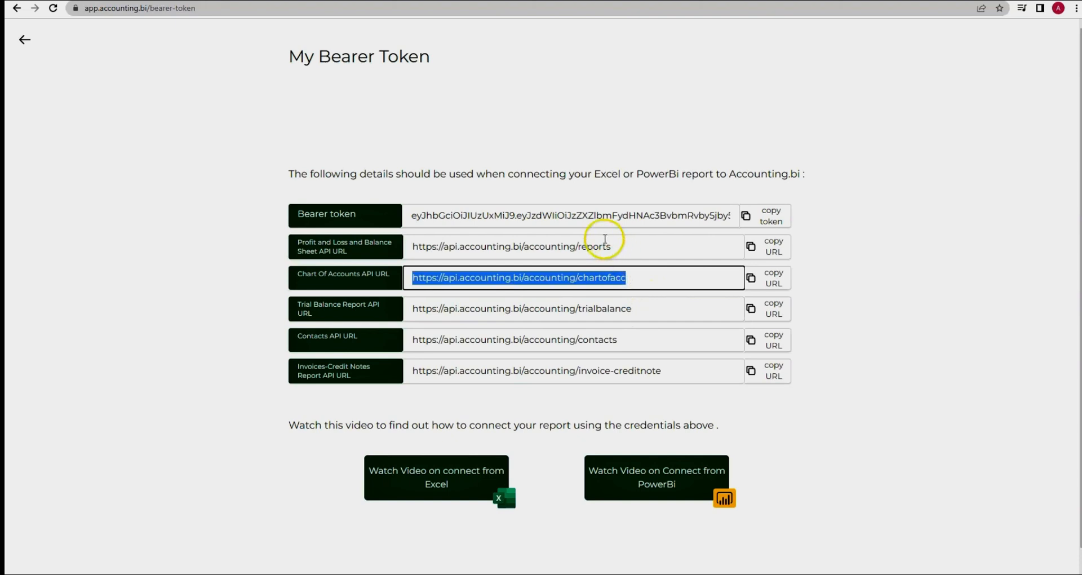
Step: Copy the Profit and Loss and Balance Sheet API URL
{"action": "triple_click", "coordinate": [566, 246]}
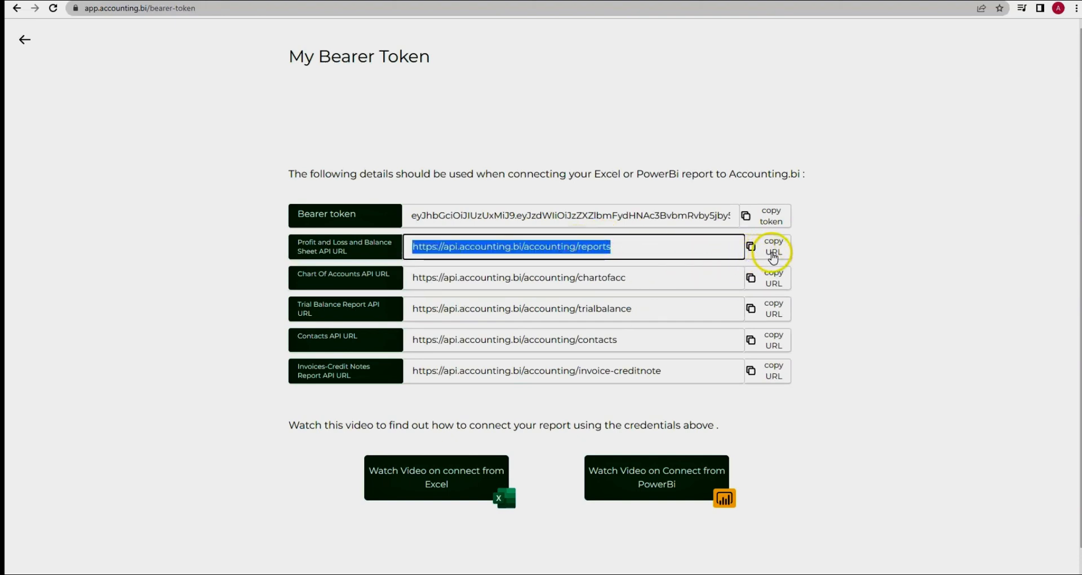
{"action": "triple_click", "coordinate": [711, 252]}
{"action": "key", "text": "ctrl+c"}
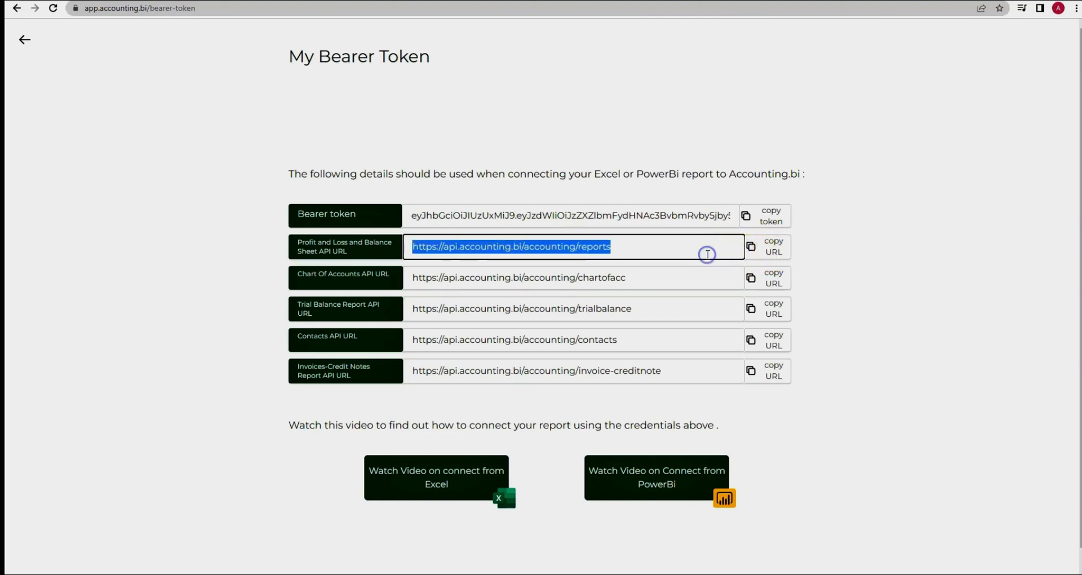
{"action": "left_click", "coordinate": [774, 251]}
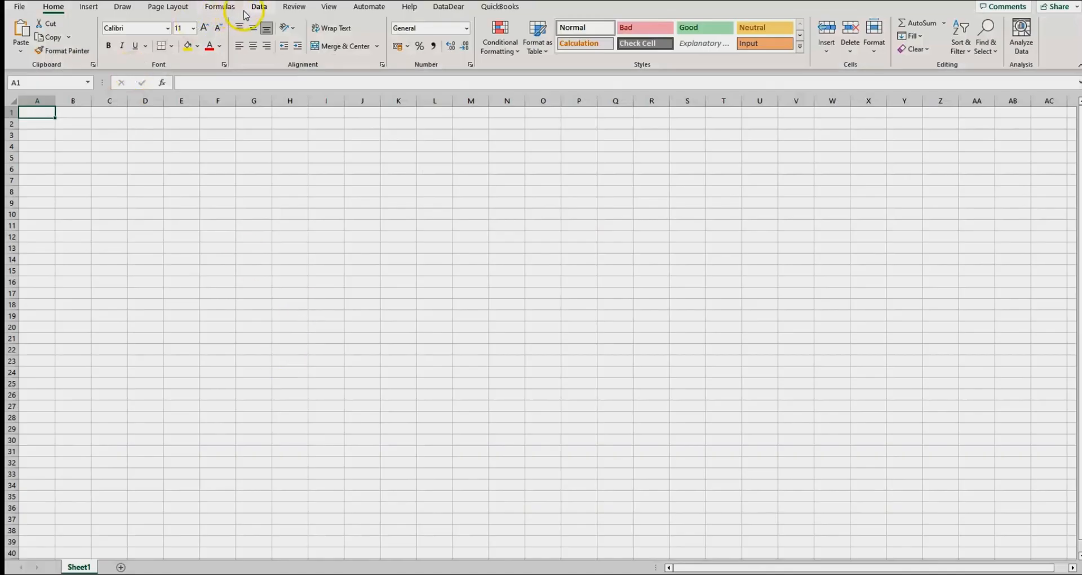
{"action": "left_click", "coordinate": [256, 8]}
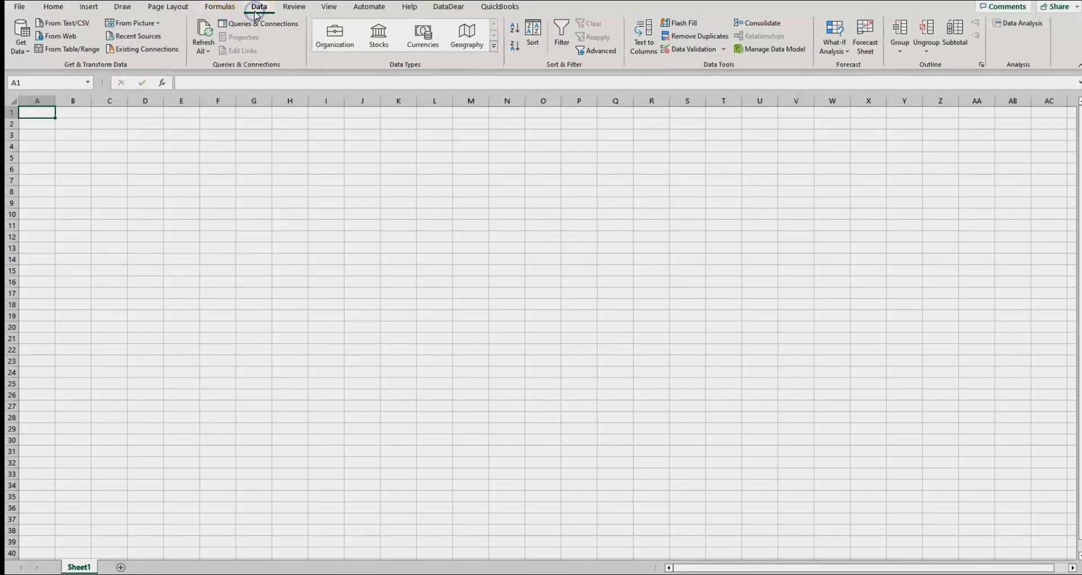
{"action": "left_click", "coordinate": [71, 39]}
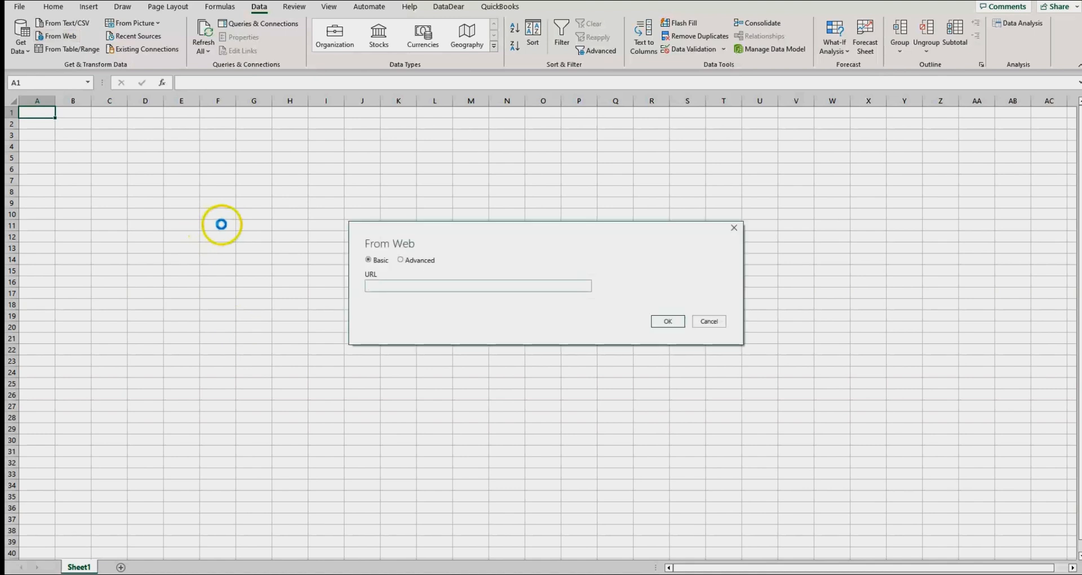
{"action": "left_click", "coordinate": [406, 259]}
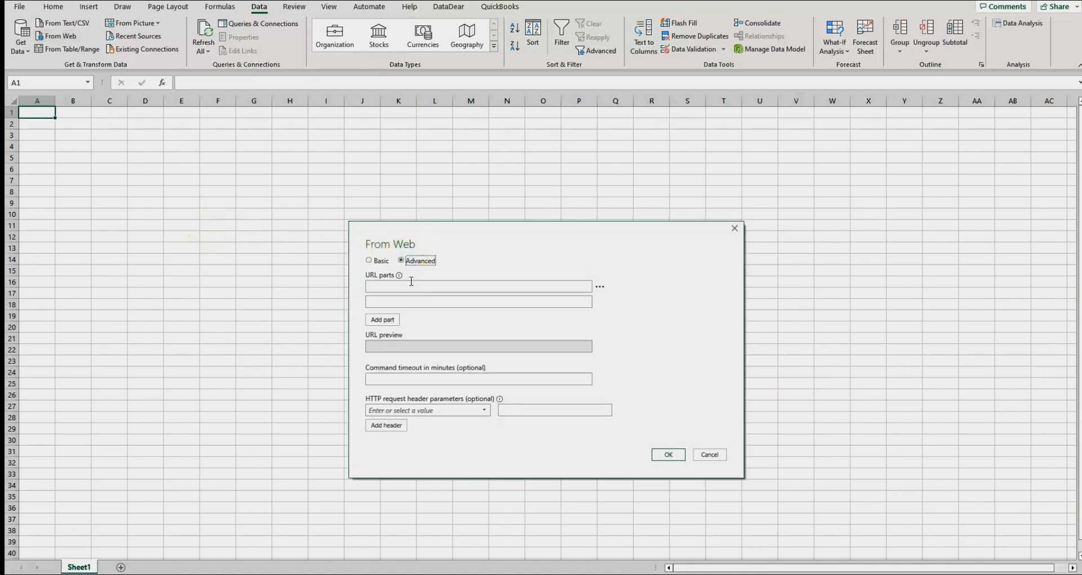
{"action": "left_click", "coordinate": [404, 285]}
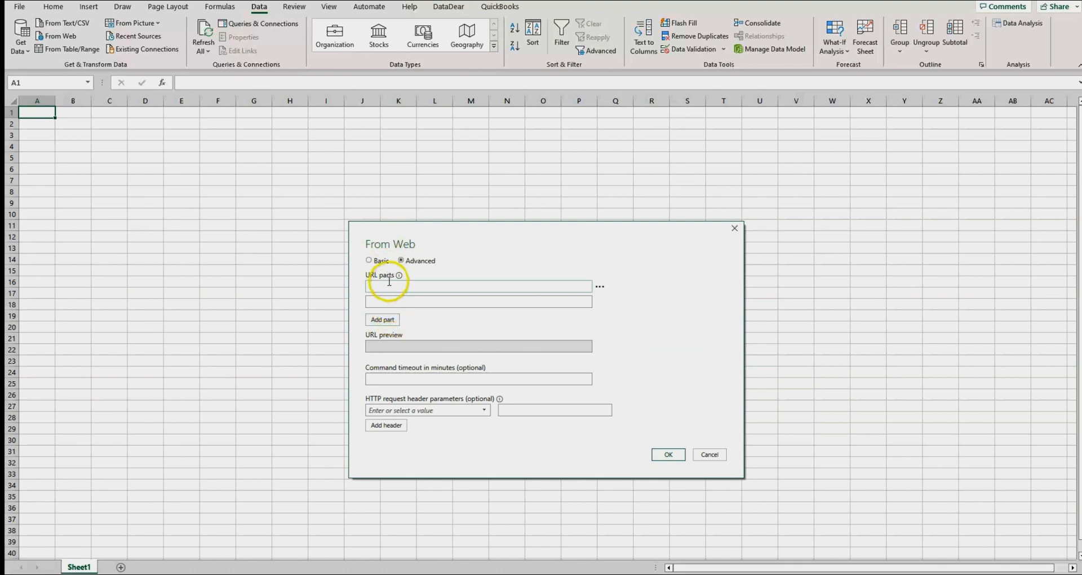
{"action": "key", "text": "ctrl+v"}
{"action": "left_click", "coordinate": [369, 287]}
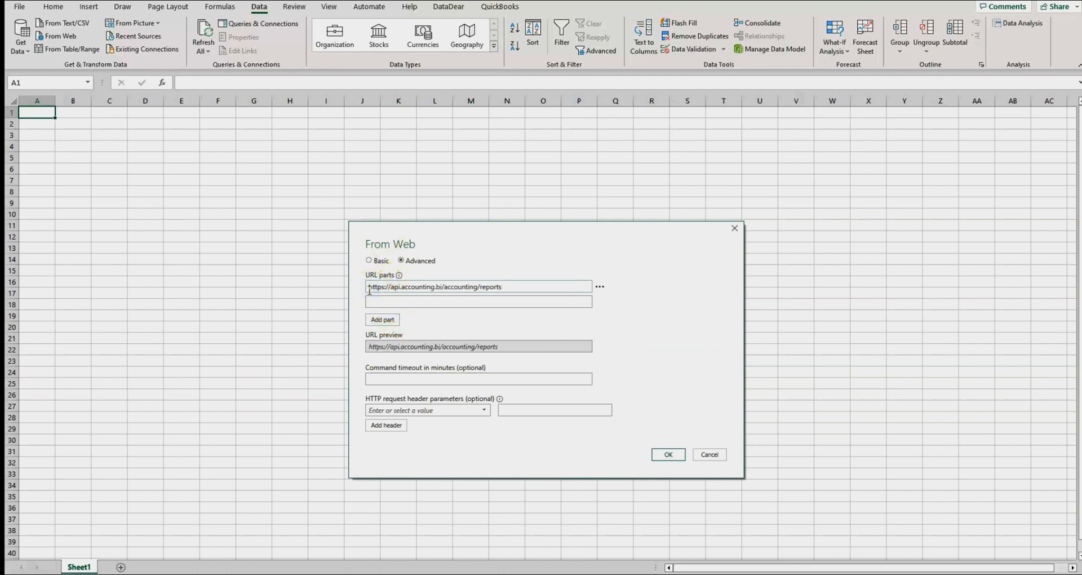
Step: Add an Authorization HTTP request header and begin its value with Bearer
{"action": "left_click", "coordinate": [401, 410]}
{"action": "type", "text": "Authorization"}
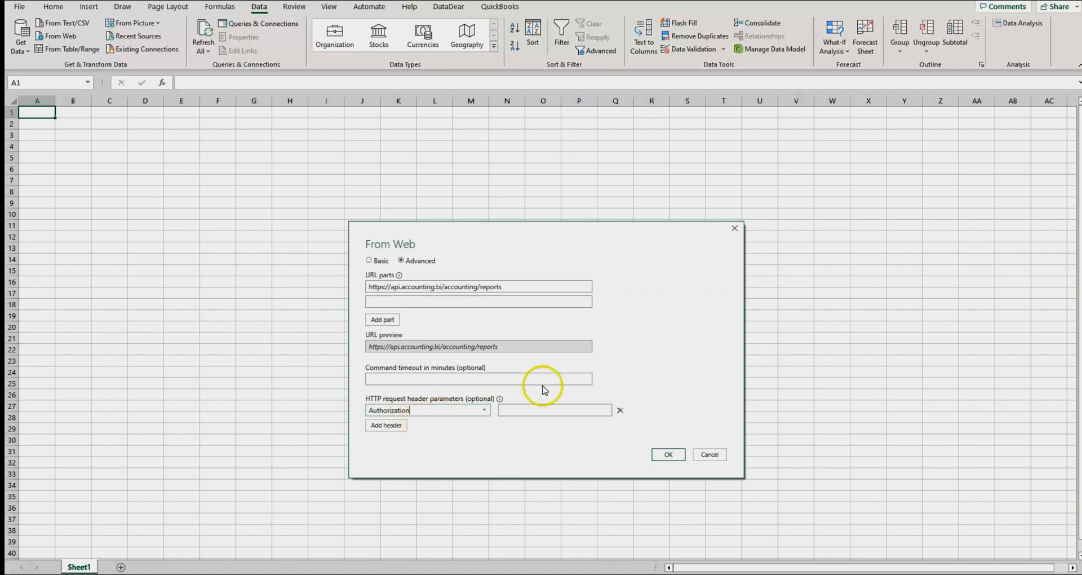
{"action": "left_click", "coordinate": [531, 411]}
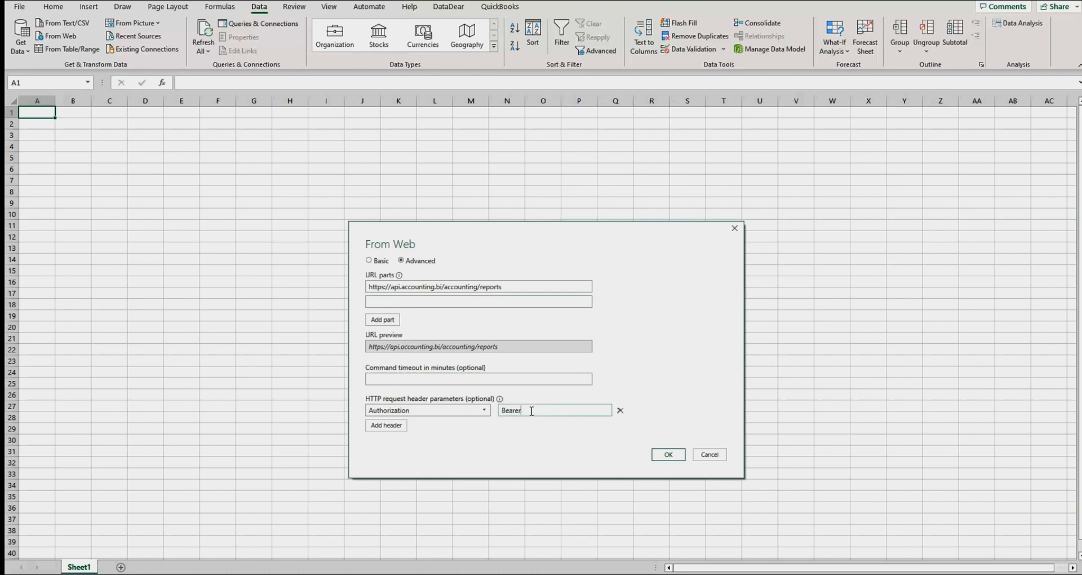
{"action": "left_click", "coordinate": [531, 411]}
Step: Copy the bearer token from the Accounting.bi page, append it to the header value in Excel and submit the web import
{"action": "key", "text": "alt+Tab"}
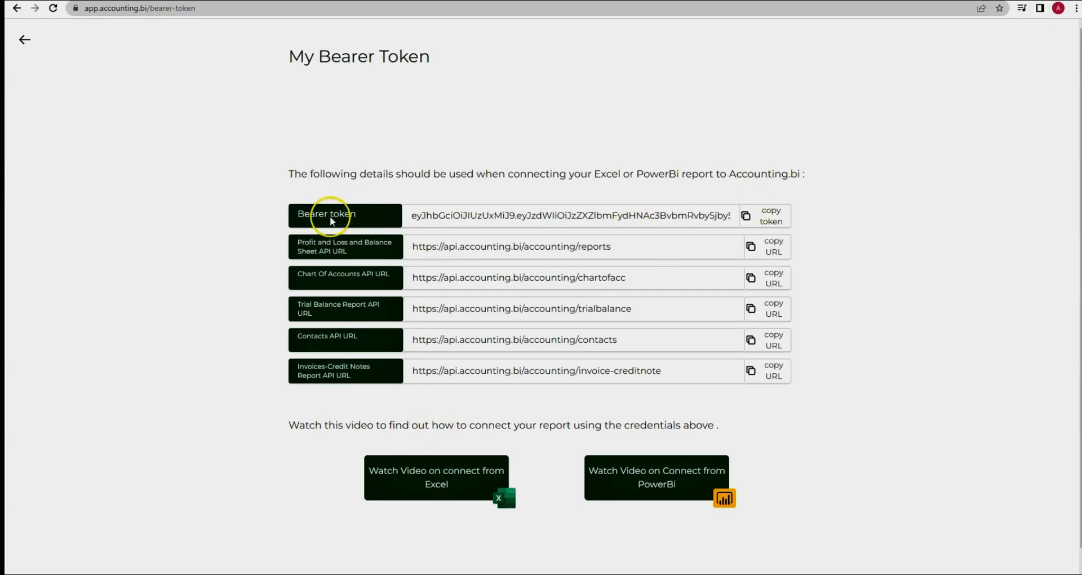
{"action": "left_click", "coordinate": [774, 223]}
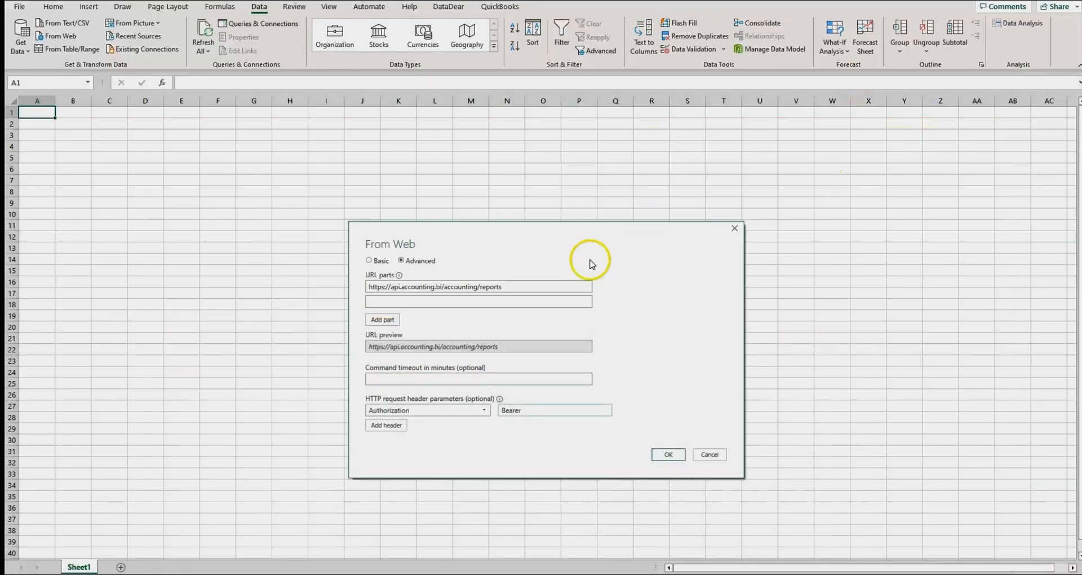
{"action": "left_click", "coordinate": [537, 409]}
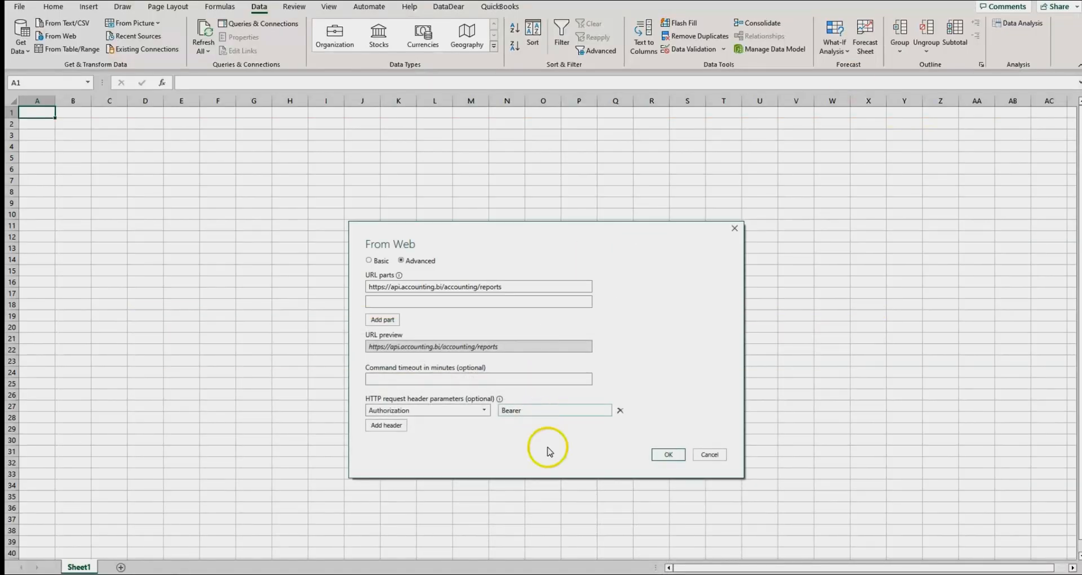
{"action": "key", "text": "ctrl+v"}
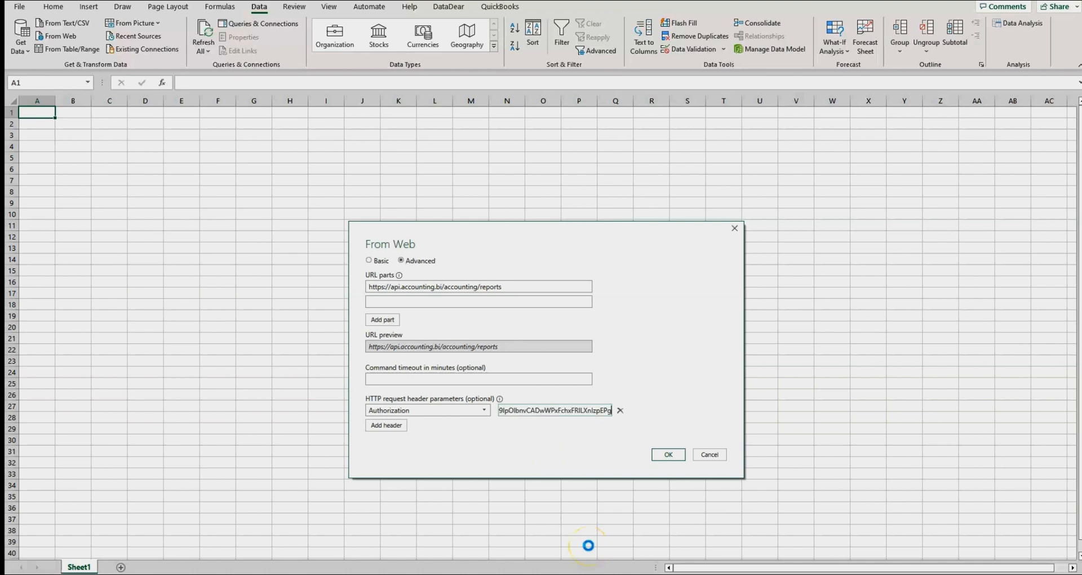
{"action": "left_click", "coordinate": [667, 454]}
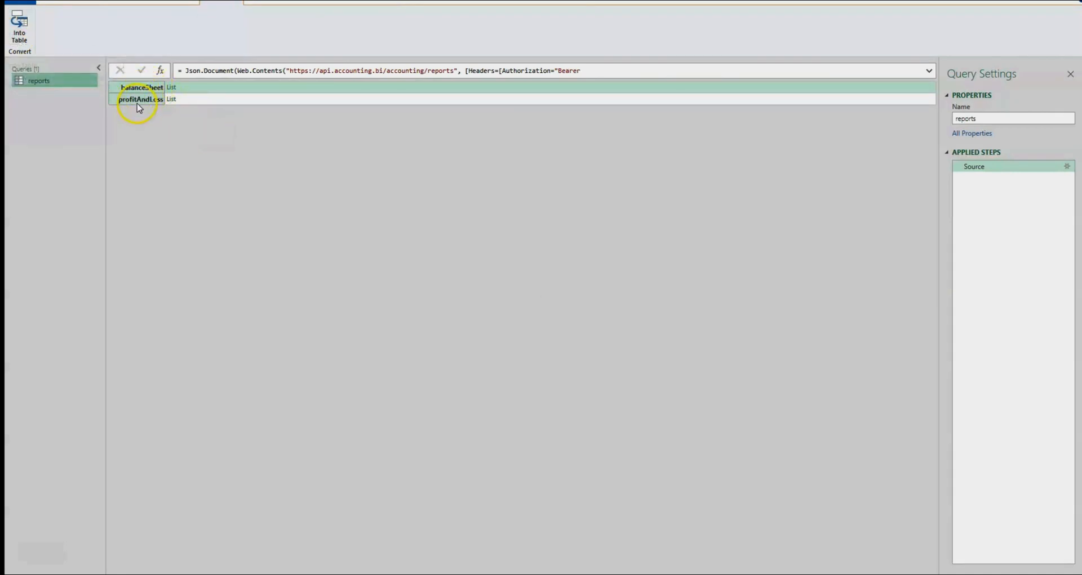
Step: Convert the reports record to a table and expand the lists in the Value column to new rows
{"action": "left_click", "coordinate": [20, 41]}
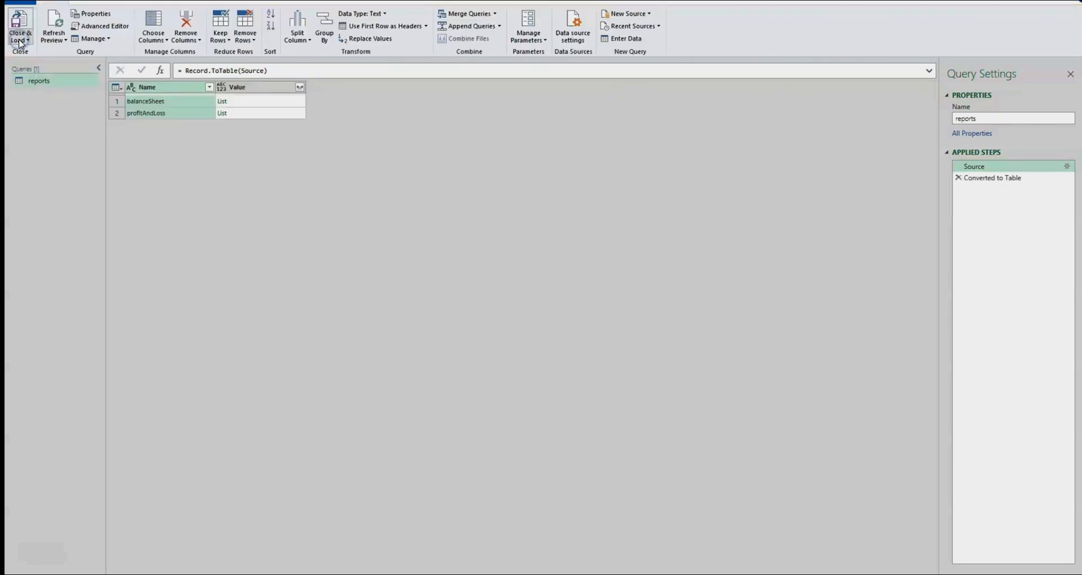
{"action": "left_click", "coordinate": [300, 87]}
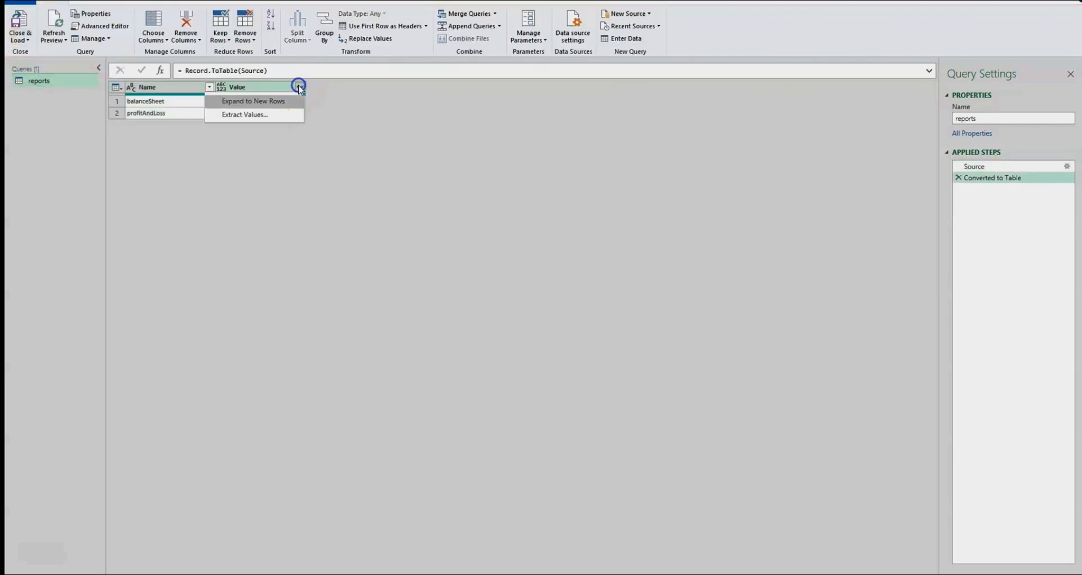
{"action": "left_click", "coordinate": [283, 102]}
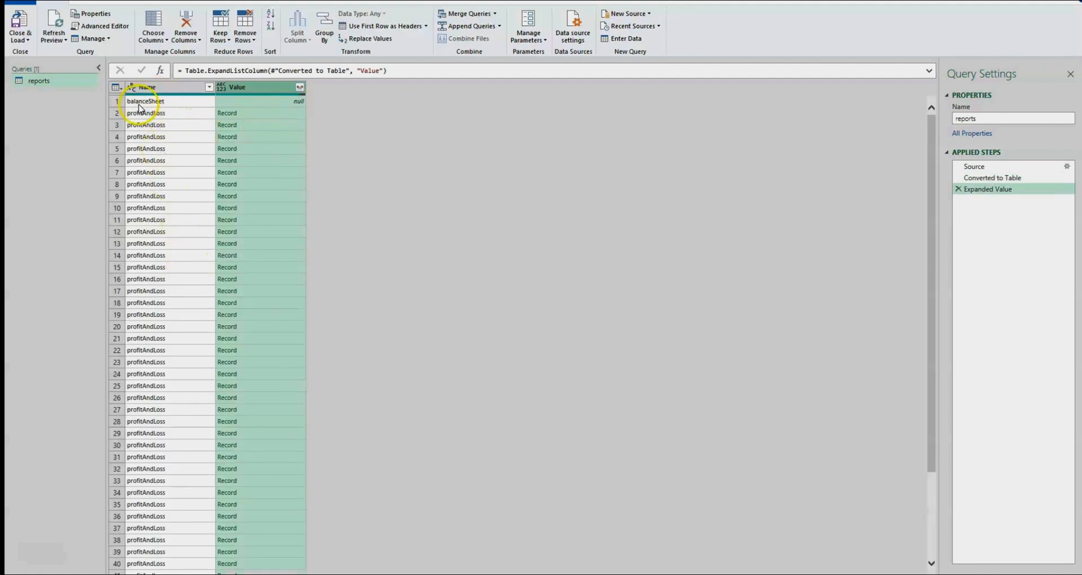
Step: Expand the Value records into all their columns, prefixed with the original column name, and load the reports query into the workbook
{"action": "left_click", "coordinate": [300, 87]}
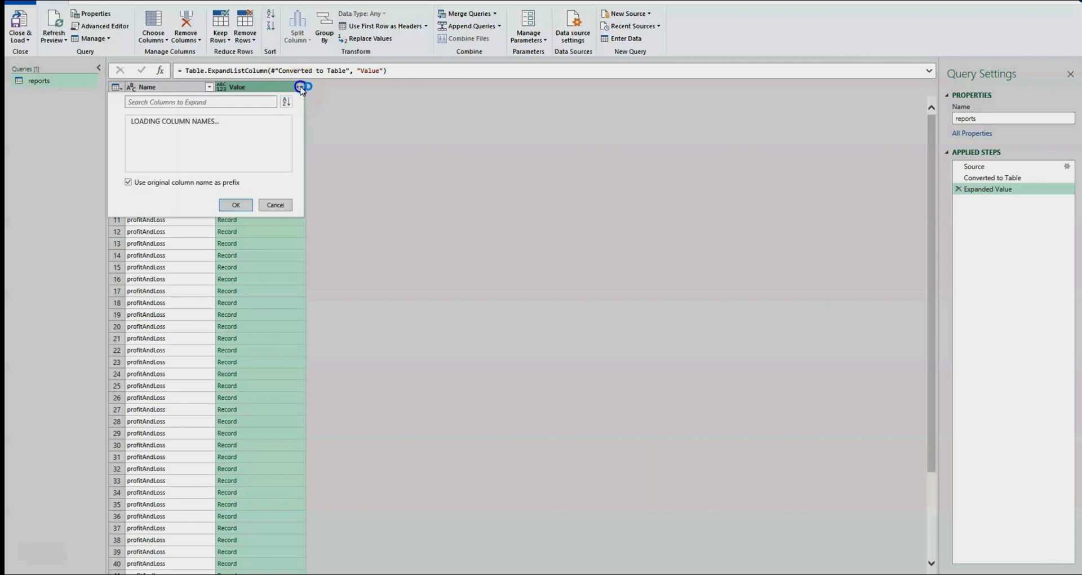
{"action": "left_click", "coordinate": [235, 300]}
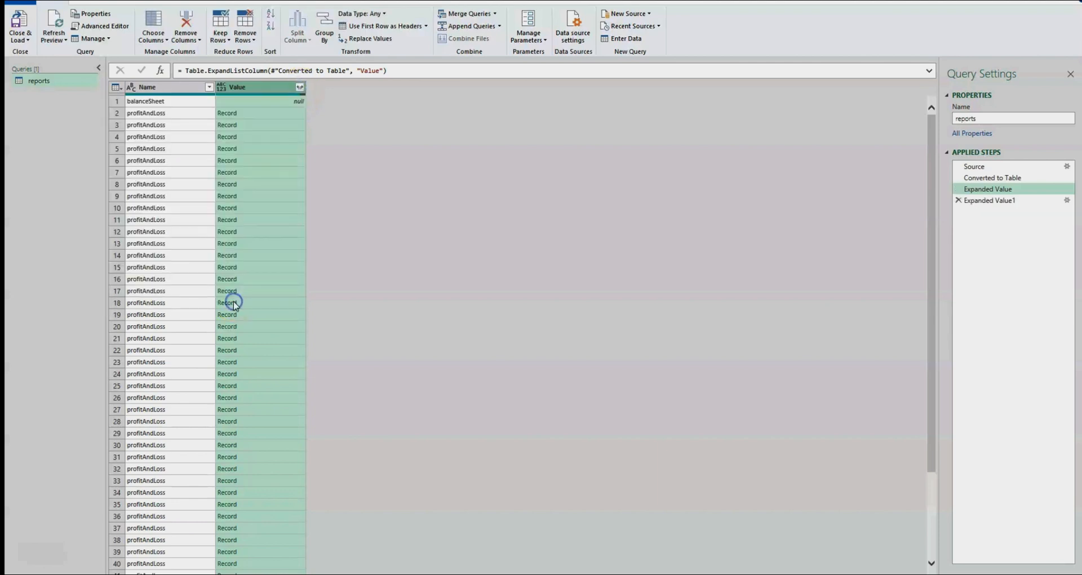
{"action": "scroll", "coordinate": [645, 304], "scroll_direction": "right", "scroll_amount": 5}
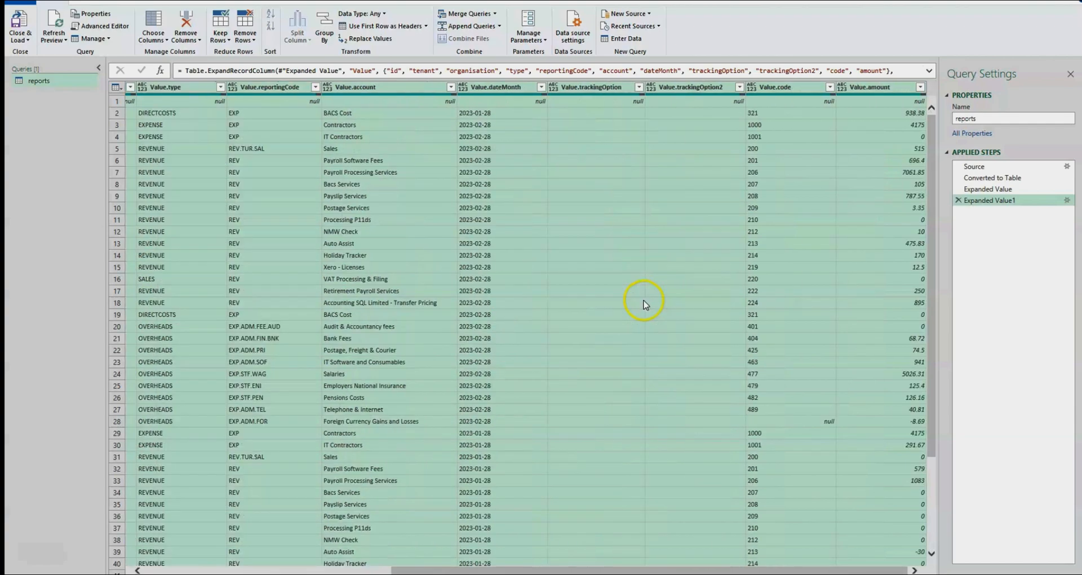
{"action": "scroll", "coordinate": [645, 303], "scroll_direction": "left", "scroll_amount": 5}
{"action": "left_click", "coordinate": [19, 38]}
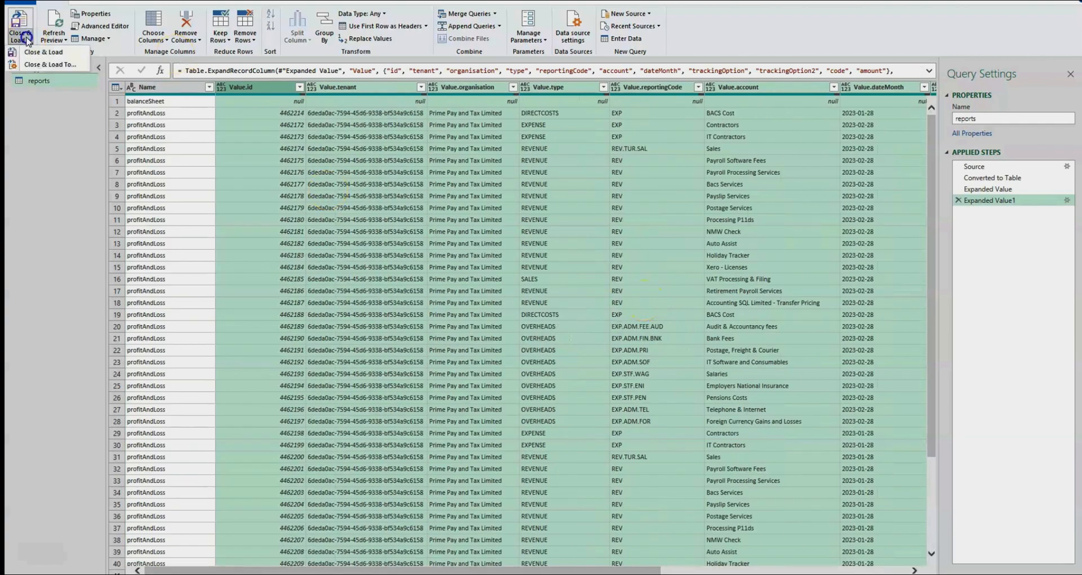
{"action": "left_click", "coordinate": [48, 63]}
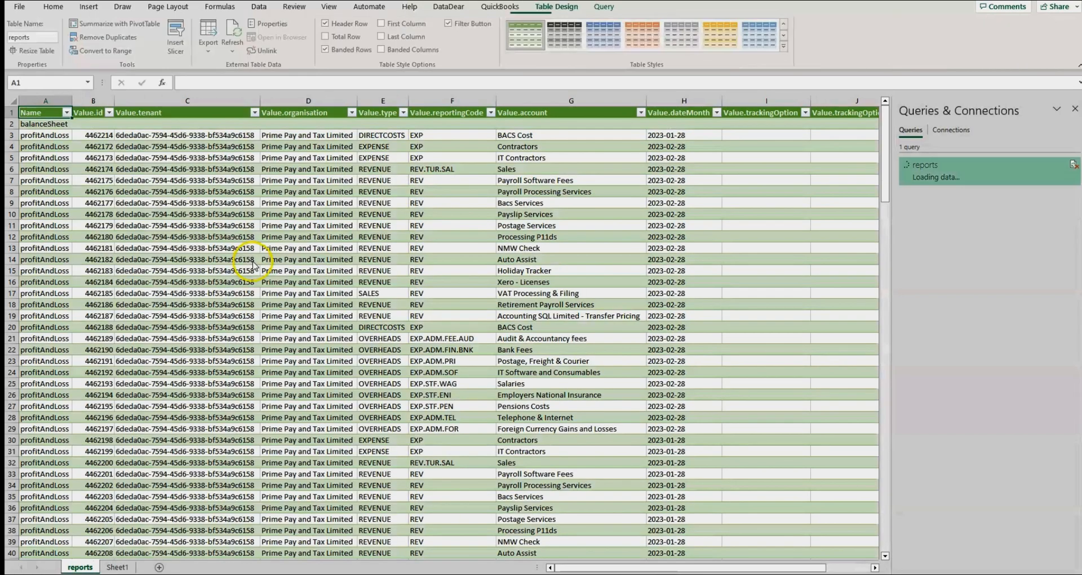
Step: Look through the rows and columns of the loaded reports table
{"action": "left_click", "coordinate": [273, 190]}
{"action": "scroll", "coordinate": [274, 190], "scroll_direction": "down", "scroll_amount": 3}
{"action": "scroll", "coordinate": [275, 190], "scroll_direction": "up", "scroll_amount": 3}
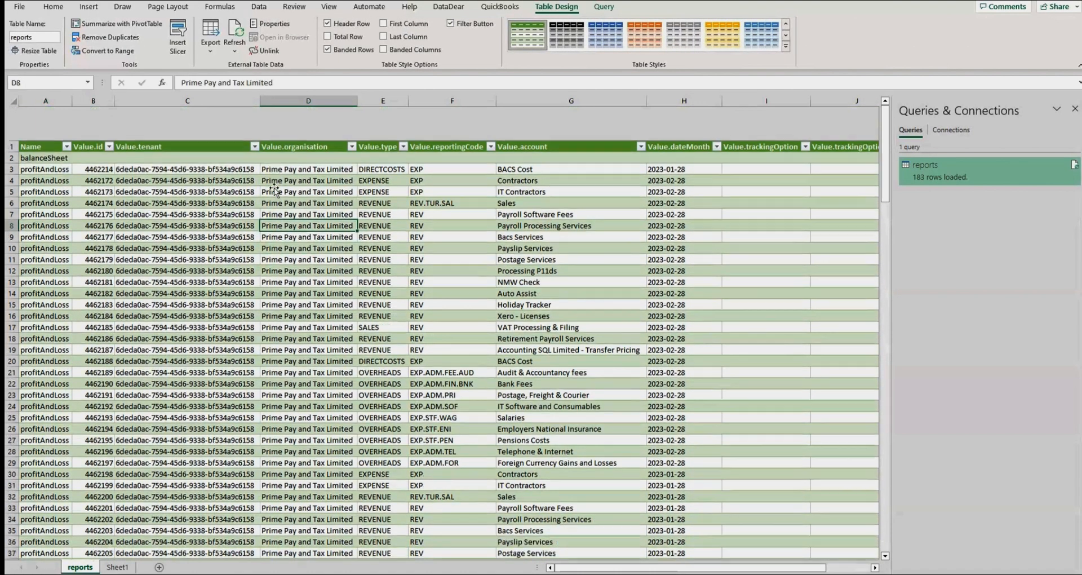
{"action": "scroll", "coordinate": [274, 190], "scroll_direction": "down", "scroll_amount": 2}
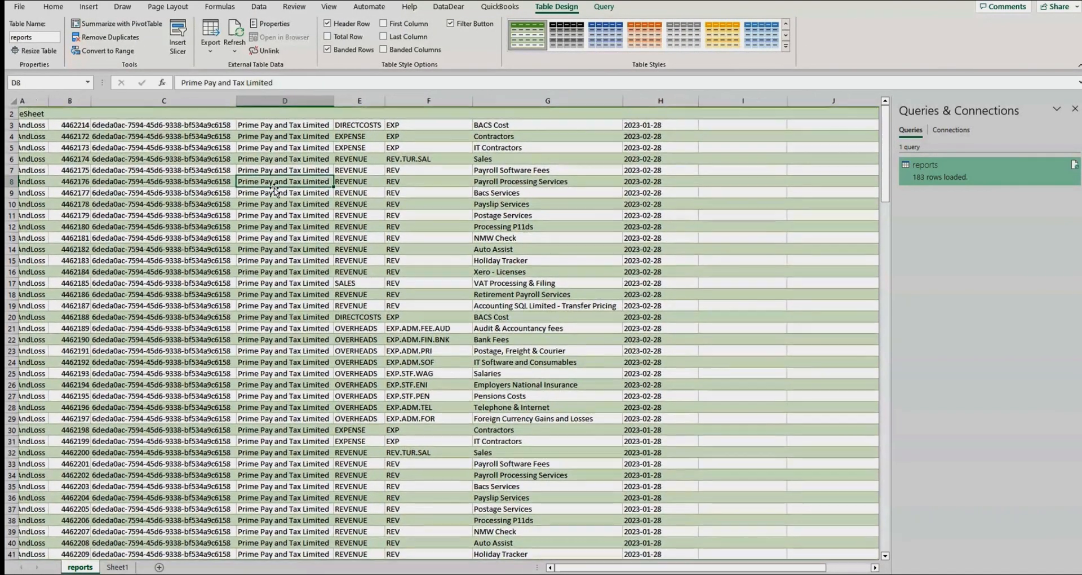
{"action": "scroll", "coordinate": [274, 191], "scroll_direction": "up", "scroll_amount": 2}
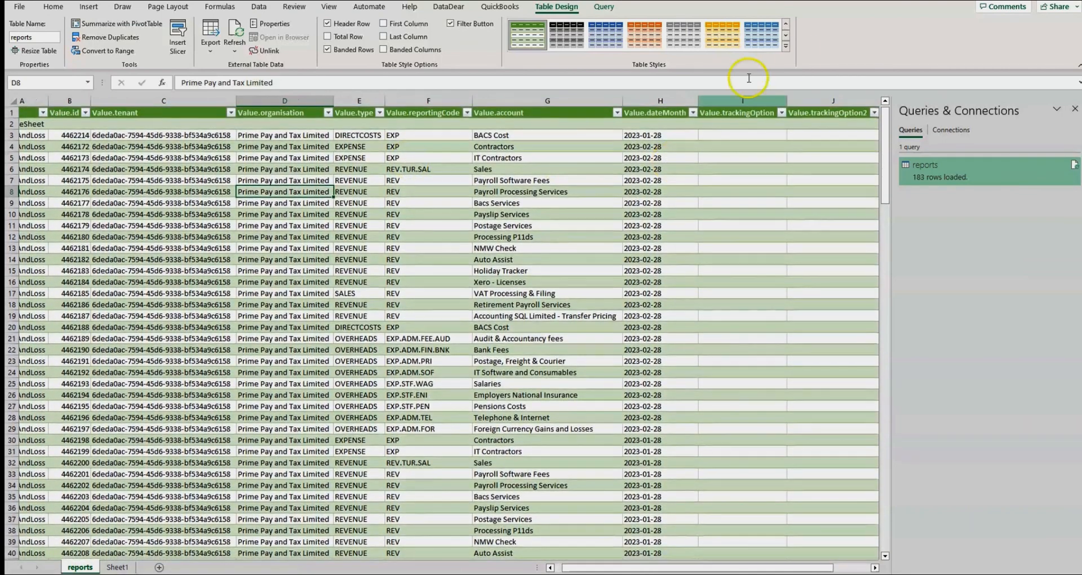
Step: Refresh the reports query and highlight blocks of its table data, including D6:G14
{"action": "left_click", "coordinate": [1068, 162]}
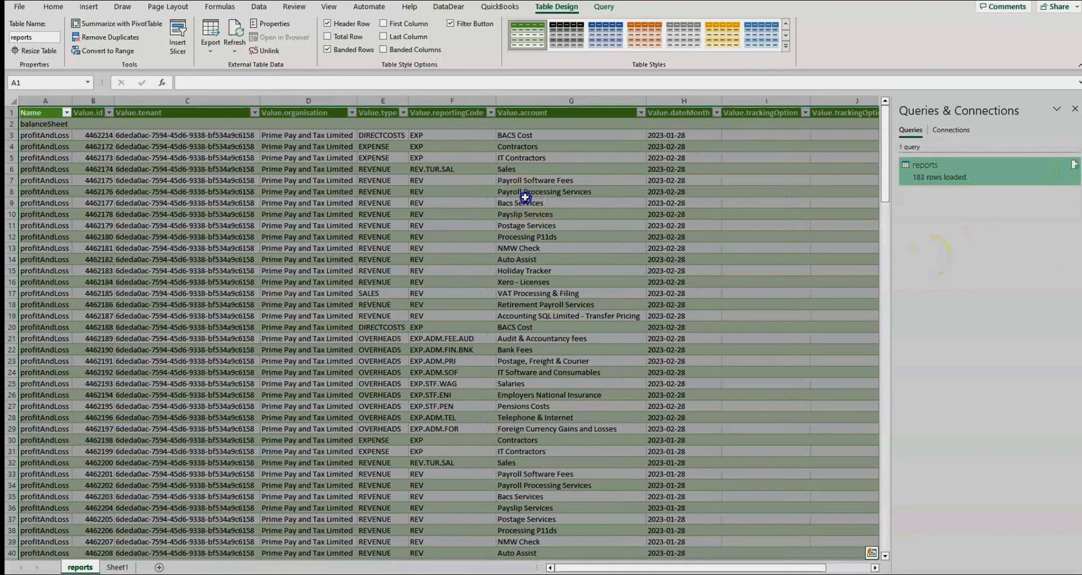
{"action": "left_click_drag", "start_coordinate": [521, 169], "coordinate": [297, 257]}
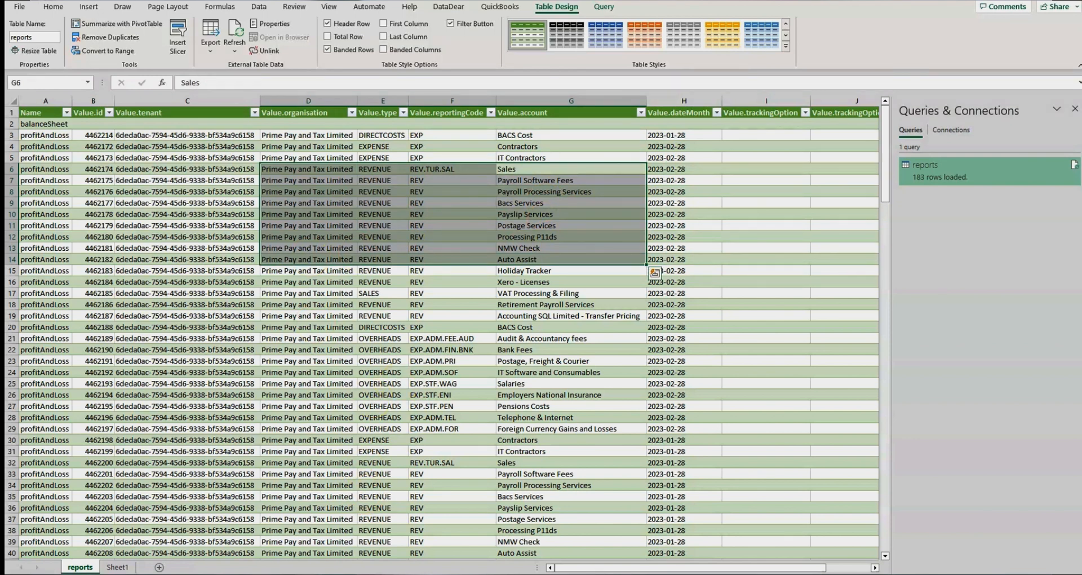
{"action": "left_click_drag", "start_coordinate": [140, 158], "coordinate": [806, 272]}
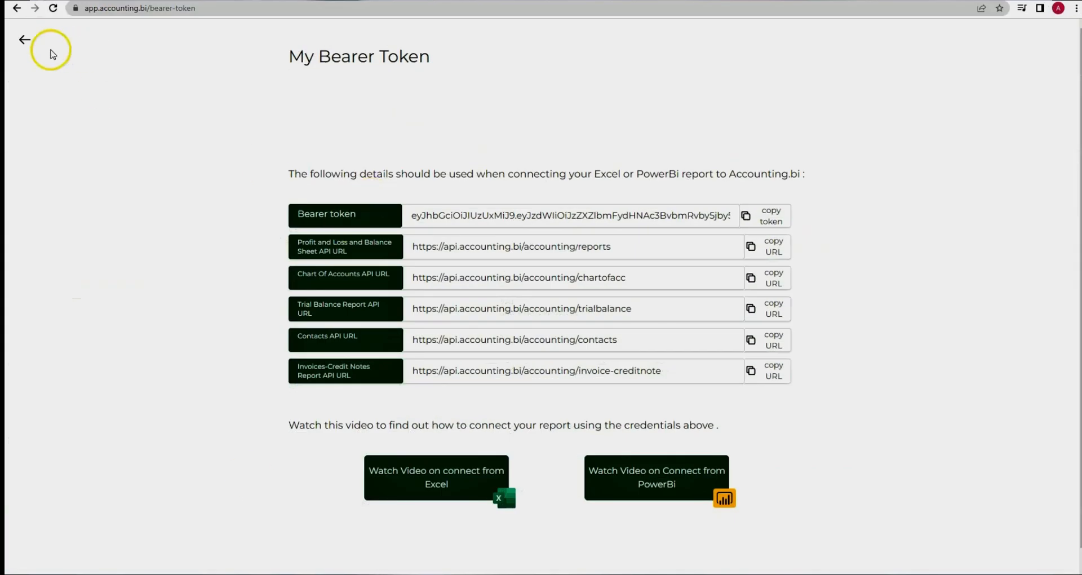
Step: On the Accounting.bi organisations page, select Prime Pay and Tax Limited and open the balance sheet report sync settings
{"action": "left_click", "coordinate": [26, 41]}
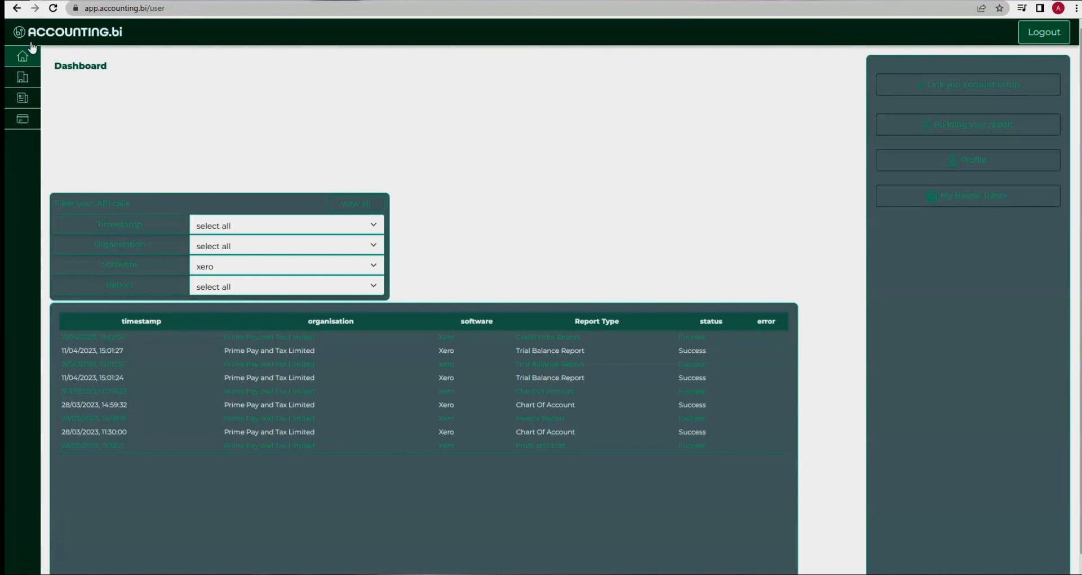
{"action": "left_click", "coordinate": [25, 86]}
{"action": "left_click", "coordinate": [23, 82]}
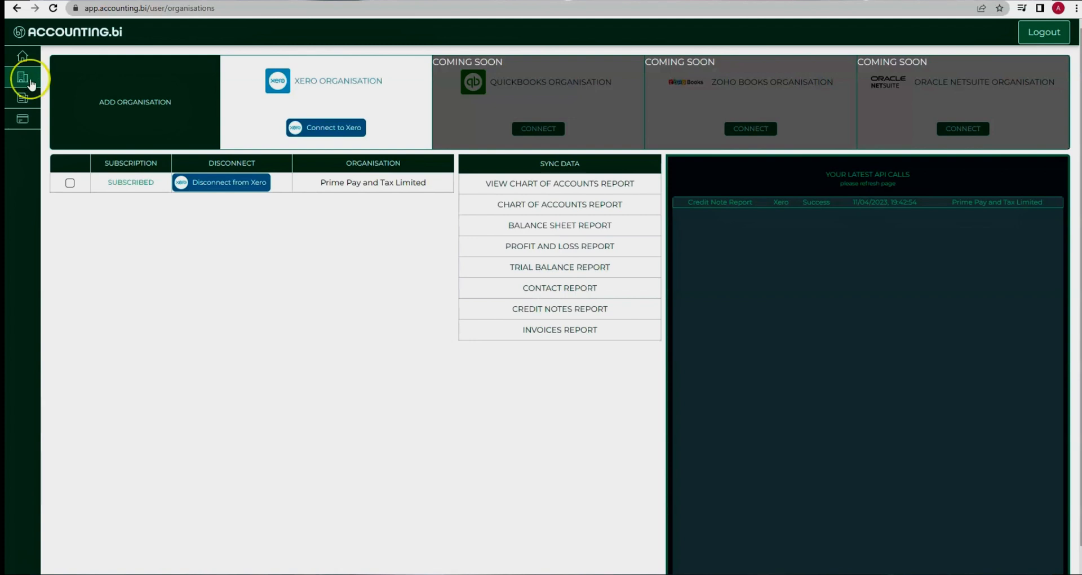
{"action": "left_click", "coordinate": [70, 183]}
{"action": "left_click", "coordinate": [69, 183]}
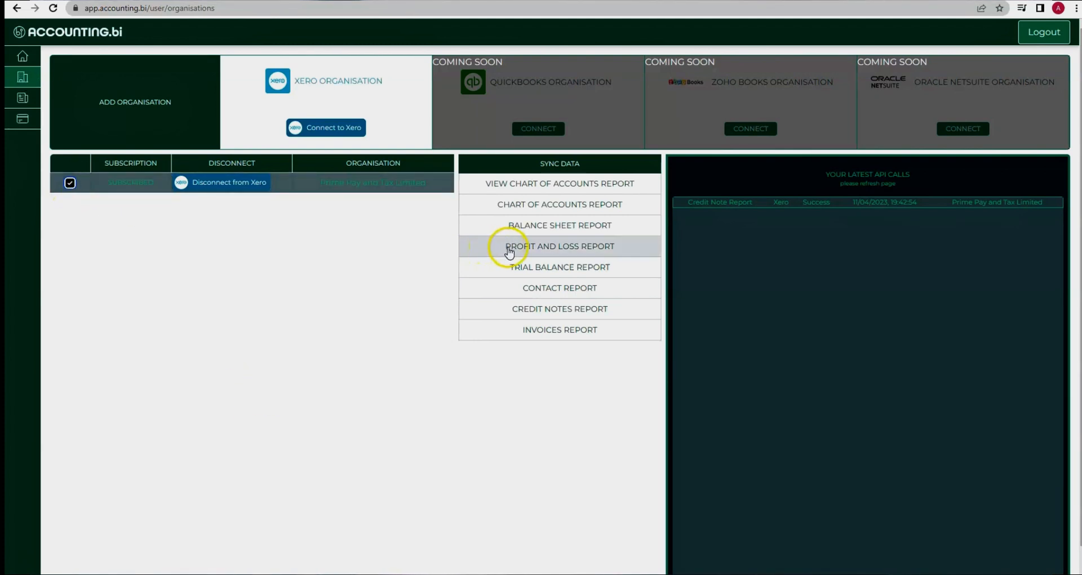
{"action": "left_click", "coordinate": [567, 227]}
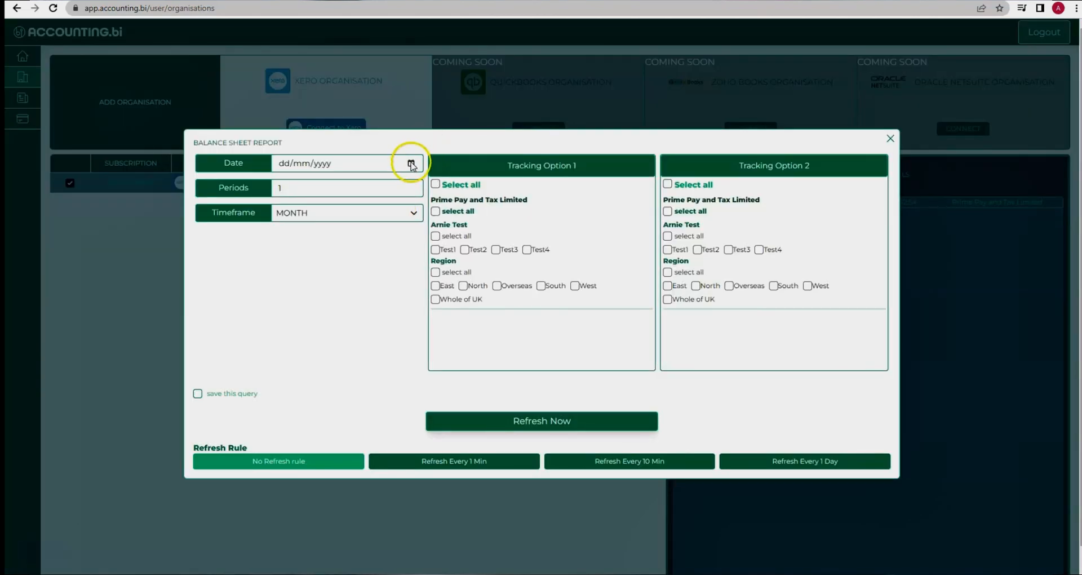
Step: Set the balance sheet report date to 31/03/2023 with 4 periods and refresh the report data immediately
{"action": "left_click", "coordinate": [410, 163]}
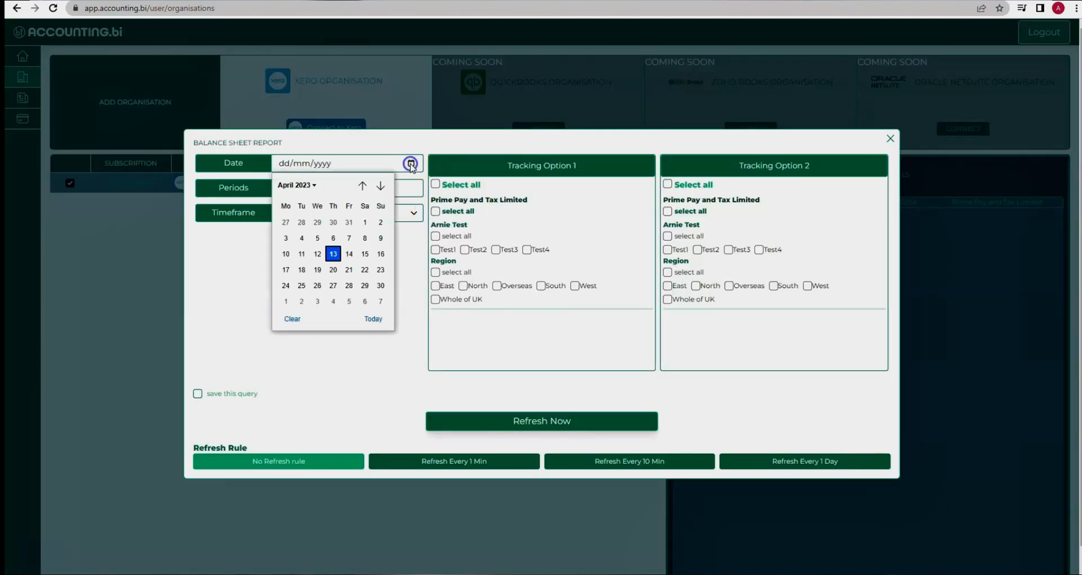
{"action": "left_click", "coordinate": [349, 222]}
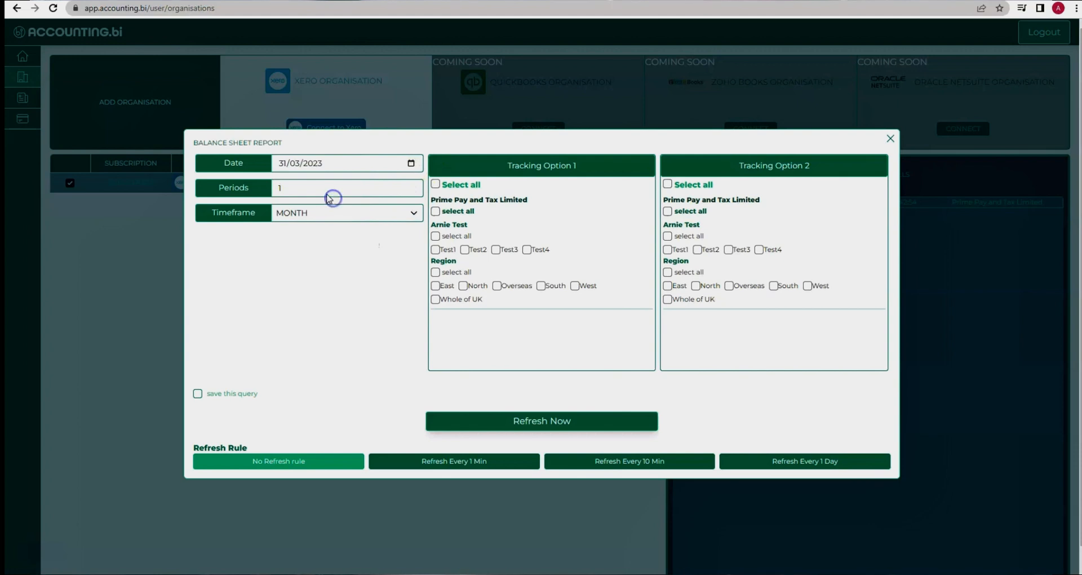
{"action": "double_click", "coordinate": [323, 190]}
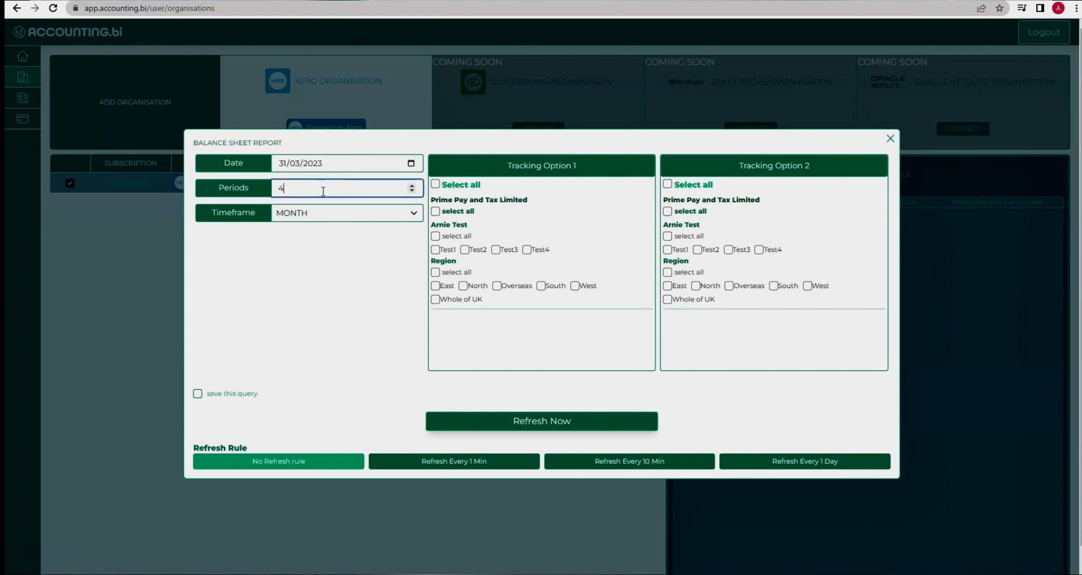
{"action": "type", "text": "4"}
{"action": "left_click", "coordinate": [324, 273]}
{"action": "left_click", "coordinate": [555, 420]}
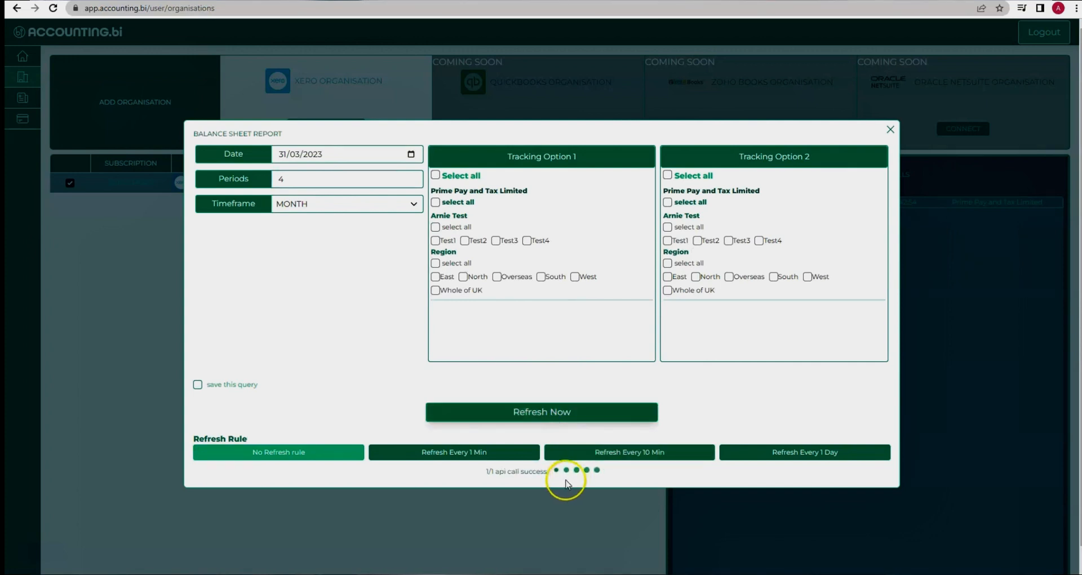
{"action": "double_click", "coordinate": [519, 474]}
{"action": "triple_click", "coordinate": [519, 473]}
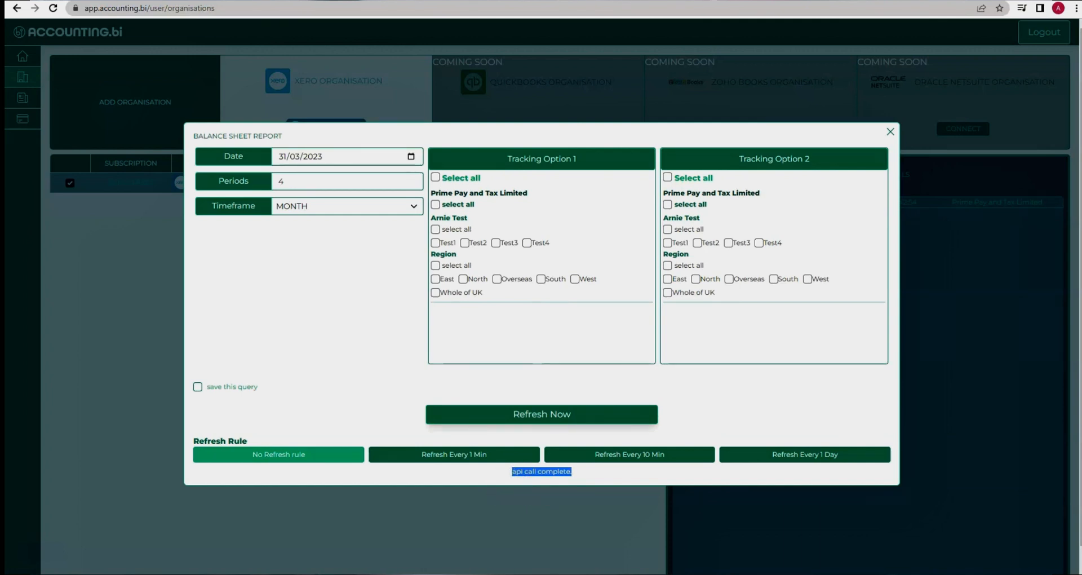
Step: Switch to Excel, check the balanceSheet row of the table, and refresh the reports query
{"action": "key", "text": "alt+Tab"}
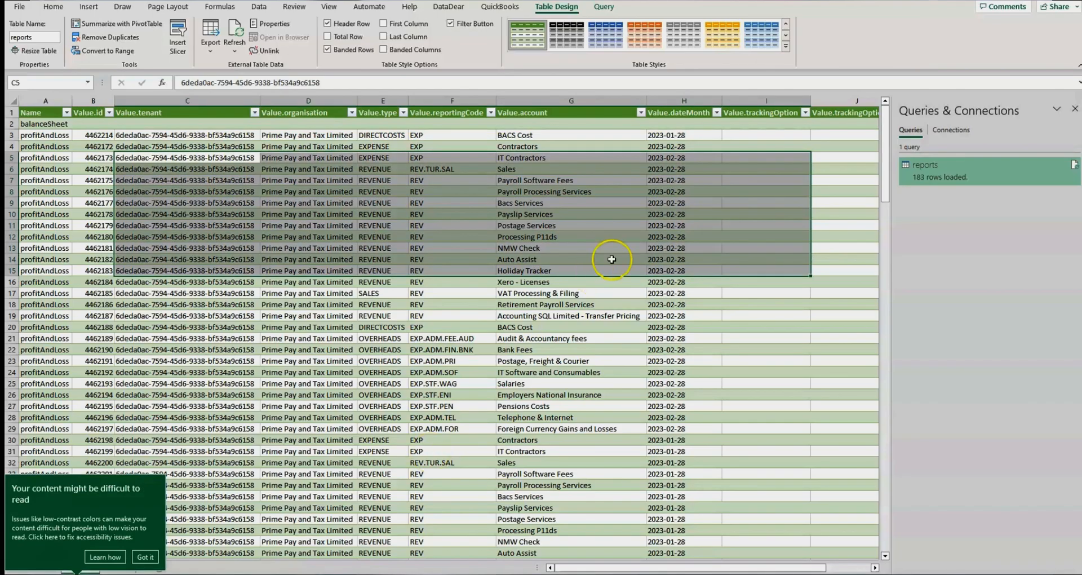
{"action": "left_click", "coordinate": [611, 259]}
{"action": "left_click", "coordinate": [22, 124]}
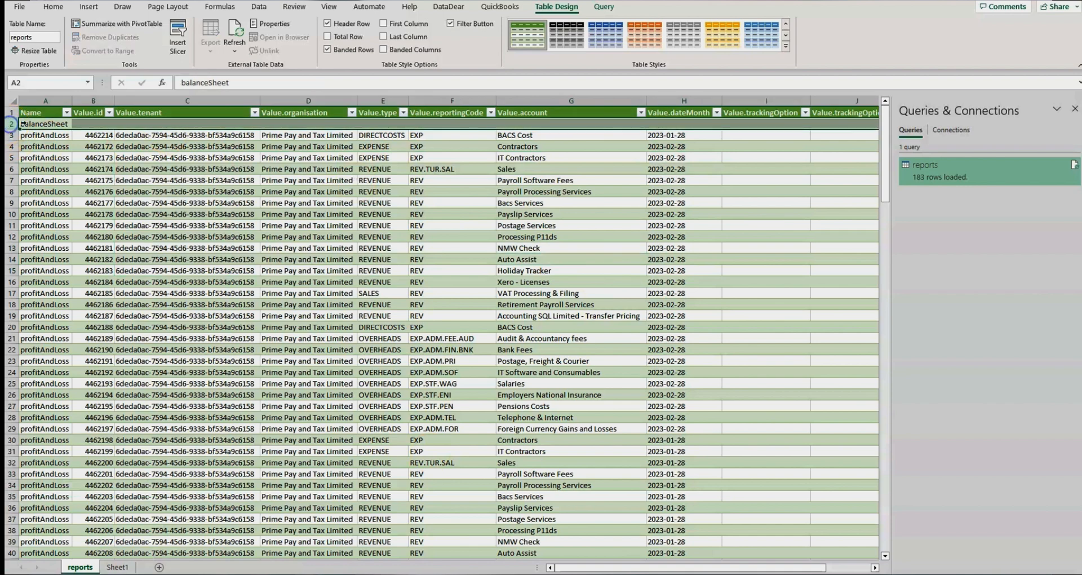
{"action": "left_click", "coordinate": [1074, 164]}
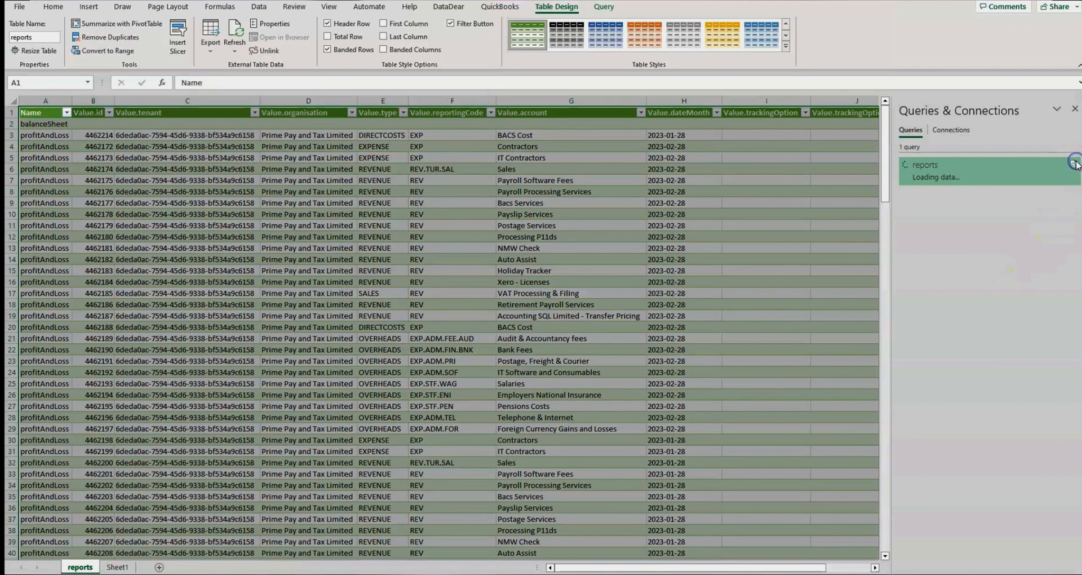
{"action": "mouse_move", "coordinate": [1075, 164]}
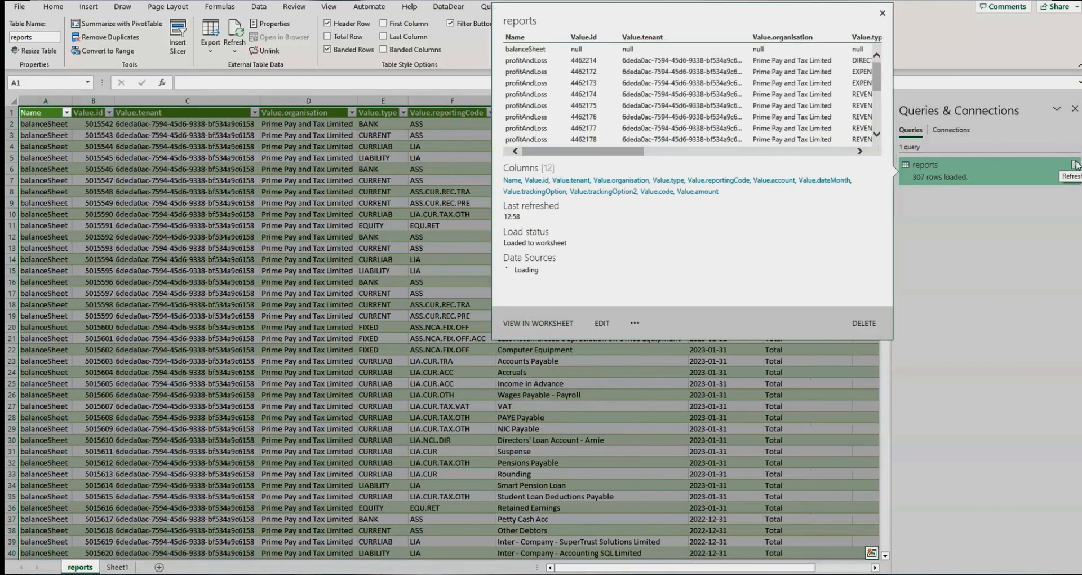
{"action": "left_click", "coordinate": [629, 231]}
Step: Check which report names the Name column filter offers, keeping all of them selected
{"action": "left_click", "coordinate": [261, 248]}
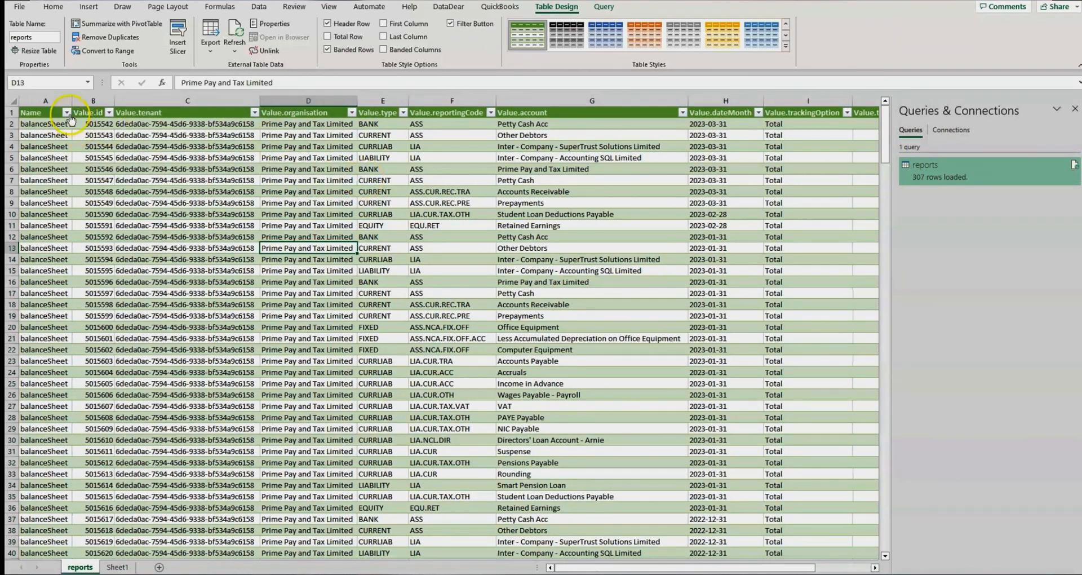
{"action": "left_click", "coordinate": [67, 112]}
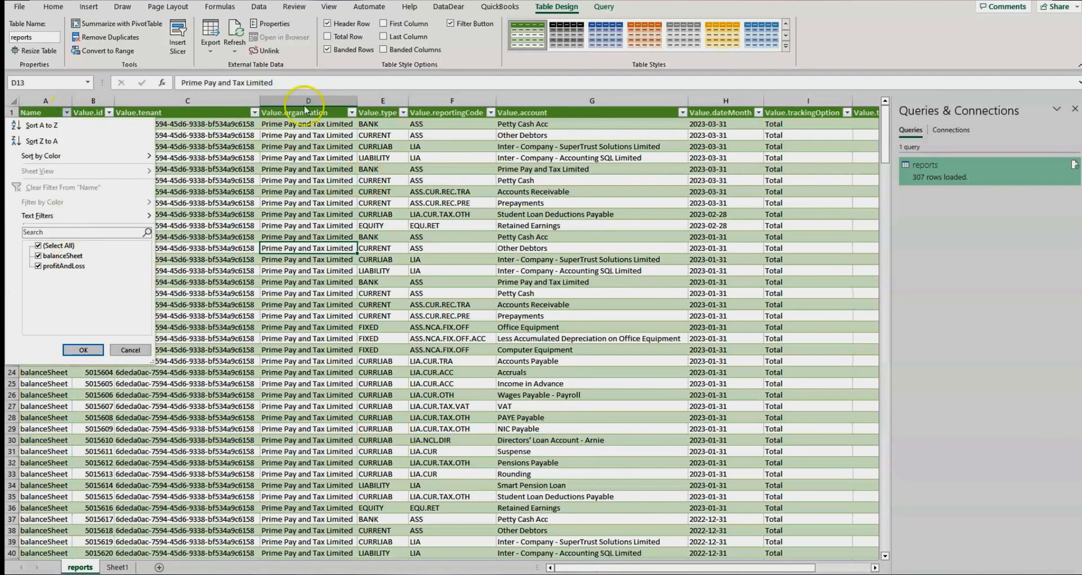
{"action": "left_click", "coordinate": [84, 349]}
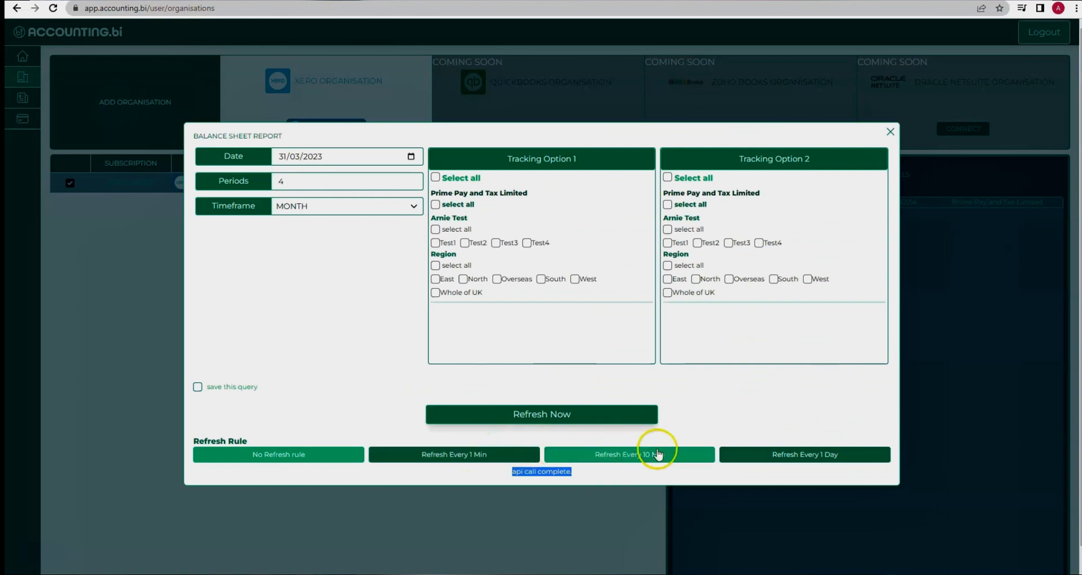
Step: Back in Accounting.bi, close the balance sheet report settings and open the profit and loss report settings
{"action": "left_click", "coordinate": [890, 132]}
{"action": "left_click", "coordinate": [527, 256]}
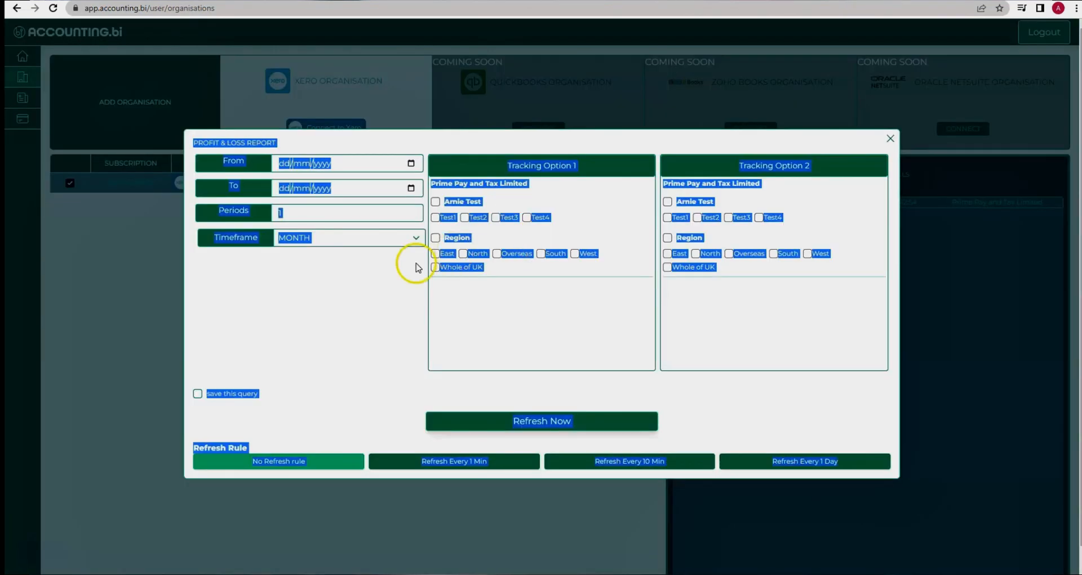